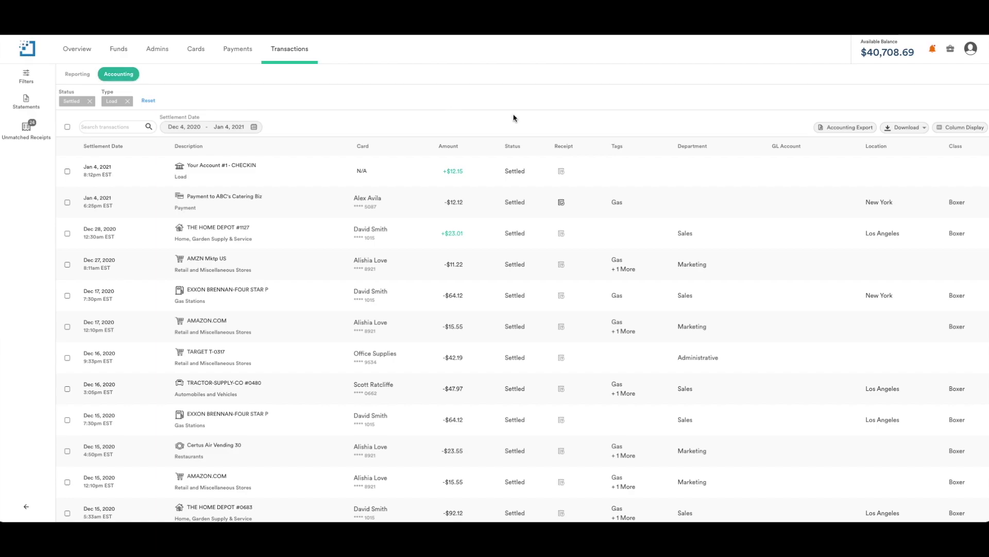
# - Start the accounting export setup for other accounting software and continue to the list of GL accounts
pyautogui.click(824, 129)
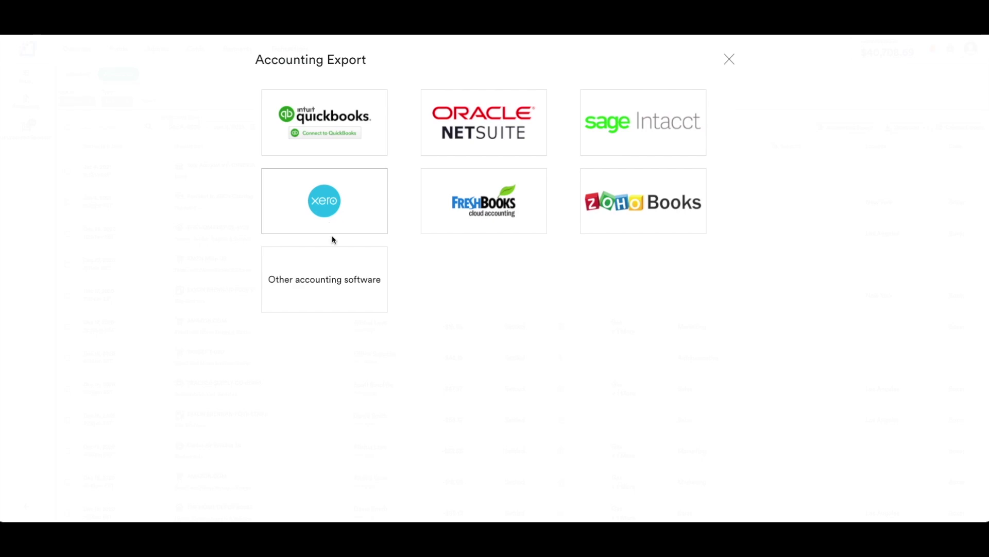
pyautogui.click(337, 270)
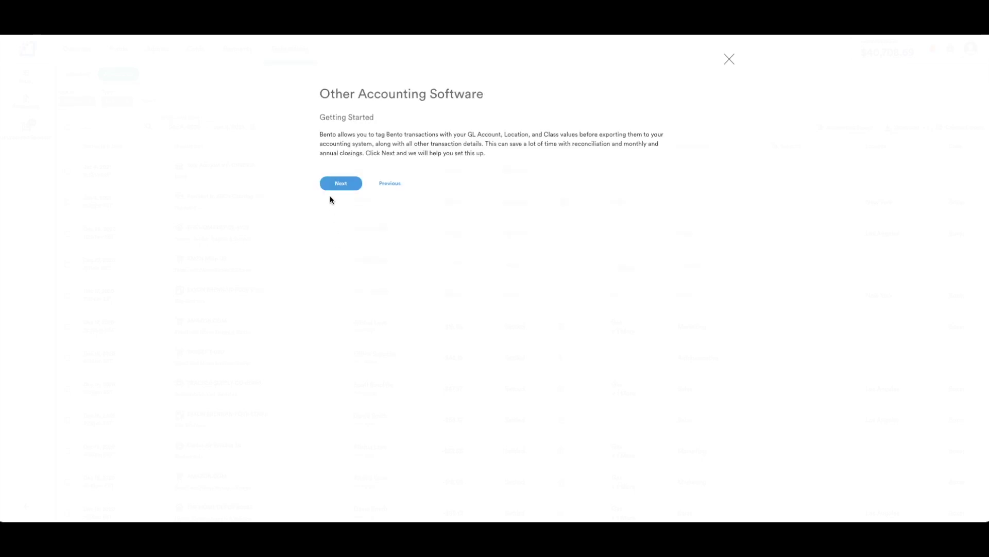
pyautogui.click(337, 185)
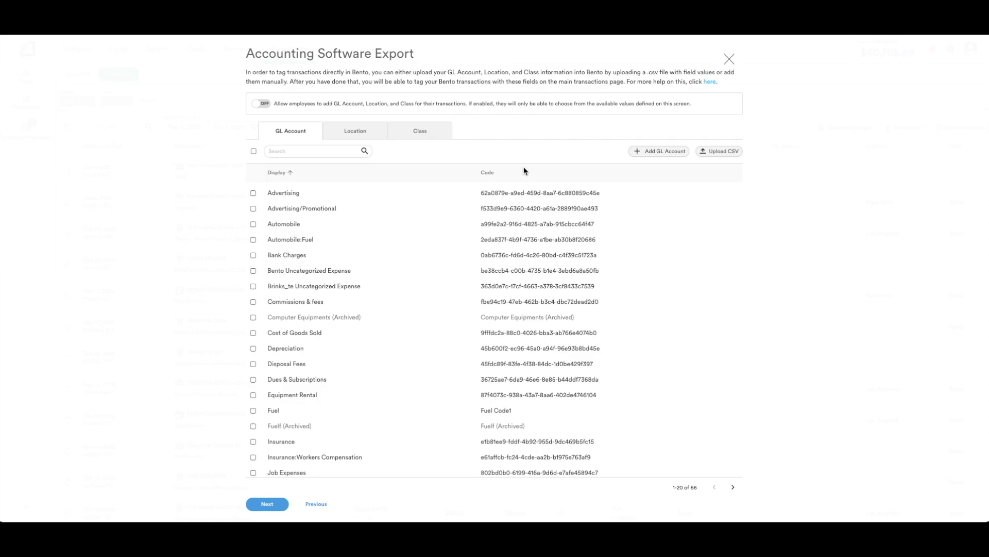
# - View the CSV upload page and the manual entry form for GL accounts, leaving both without adding anything
pyautogui.click(724, 151)
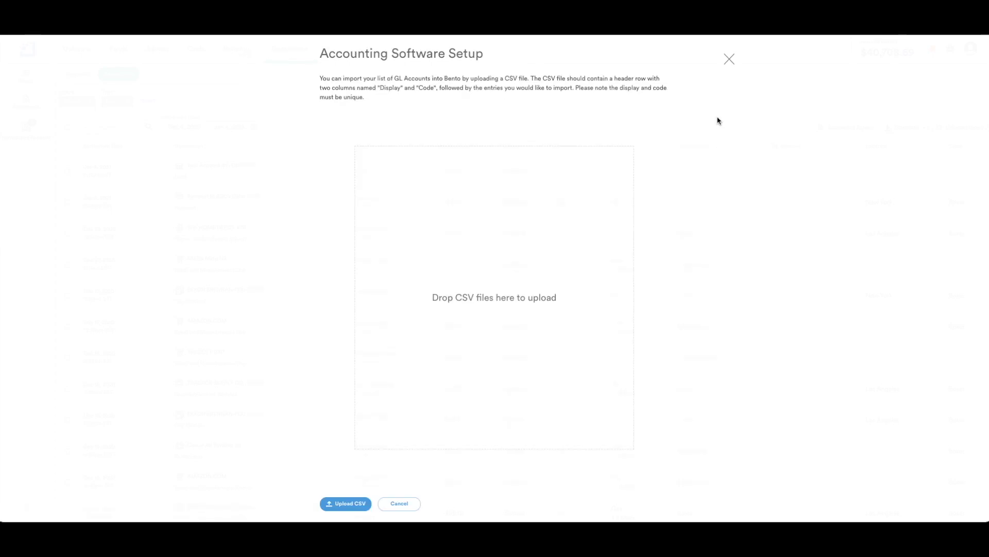
pyautogui.click(729, 60)
pyautogui.click(668, 154)
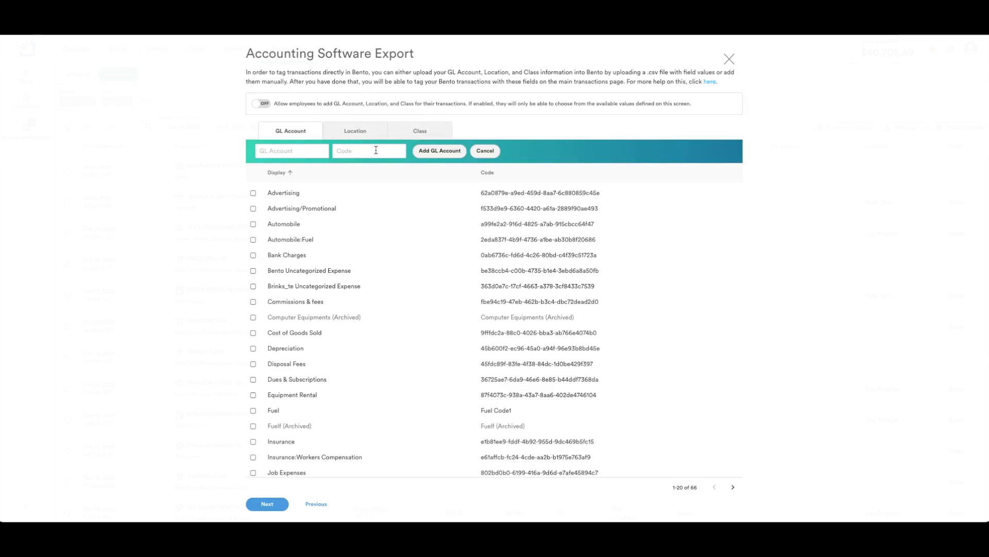
pyautogui.click(485, 151)
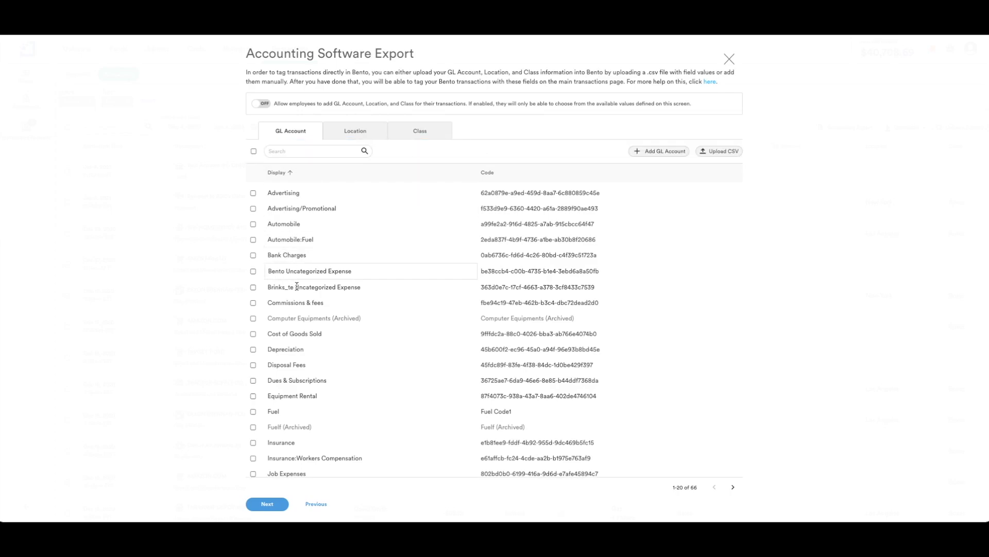
# - Try editing the display name of the Advertising GL account, cancelling the edit and clearing its selection
pyautogui.scroll(-1, 308, 321)
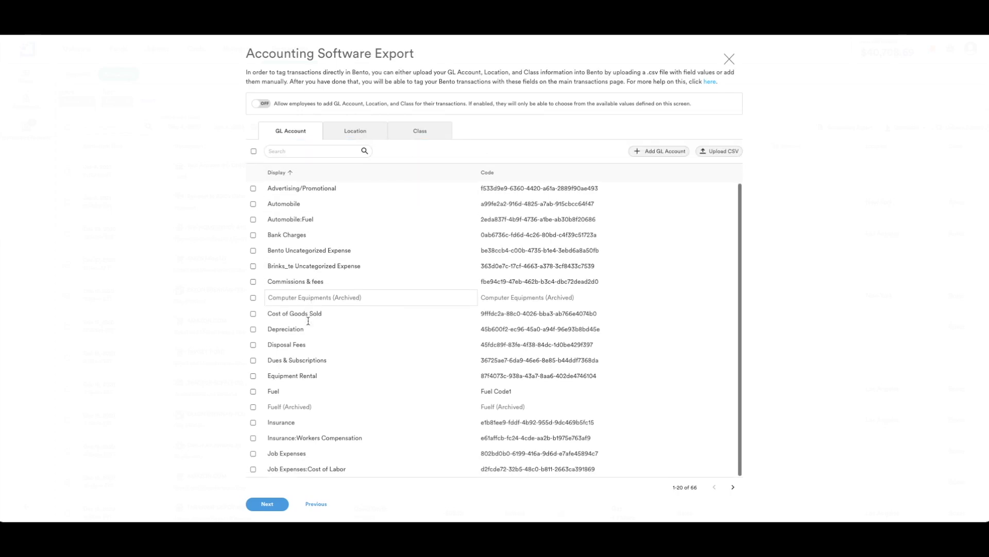
pyautogui.scroll(1, 308, 320)
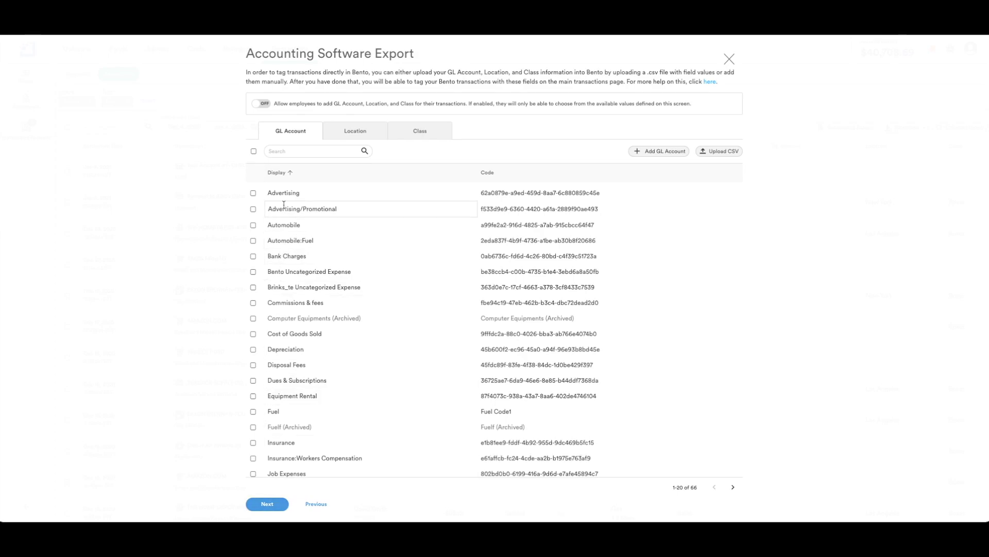
pyautogui.click(253, 193)
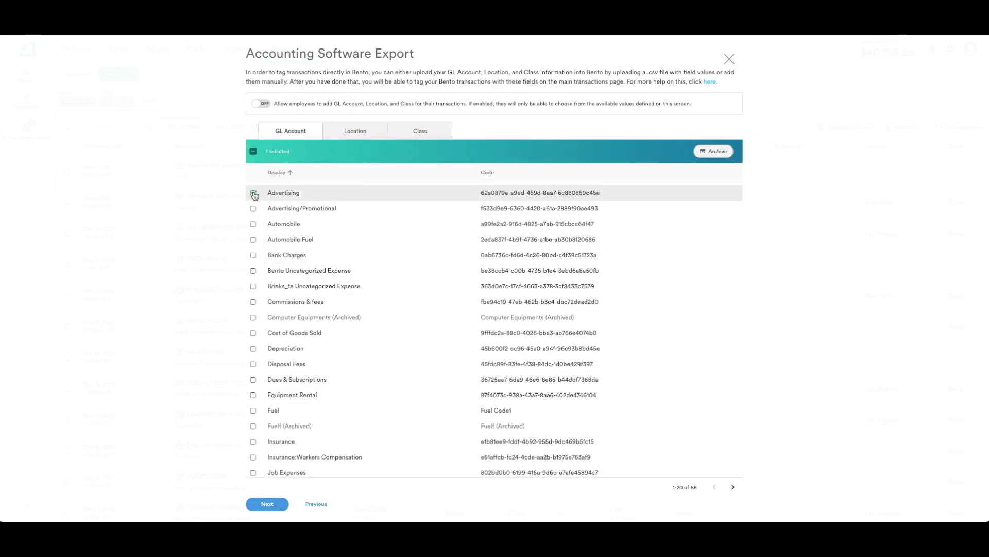
pyautogui.click(417, 195)
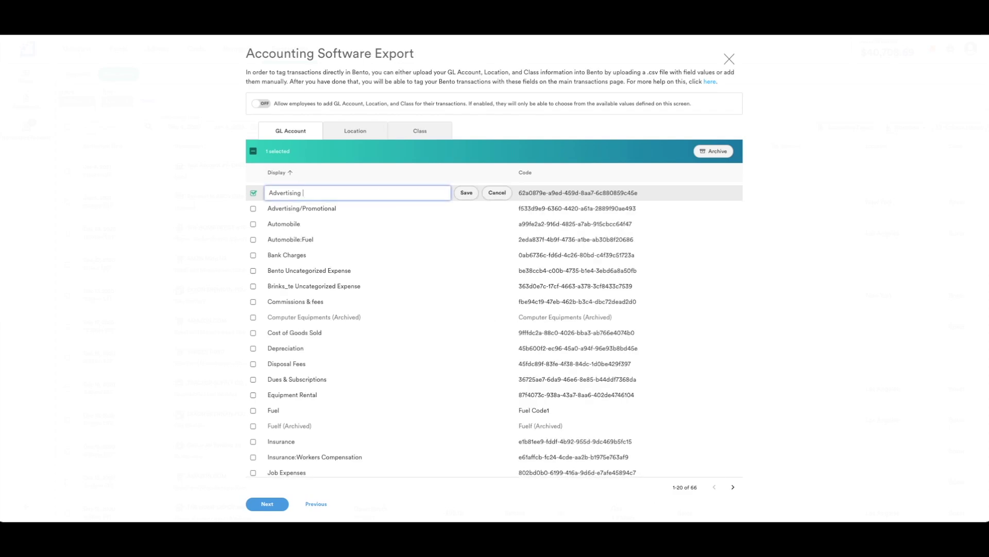
pyautogui.click(497, 192)
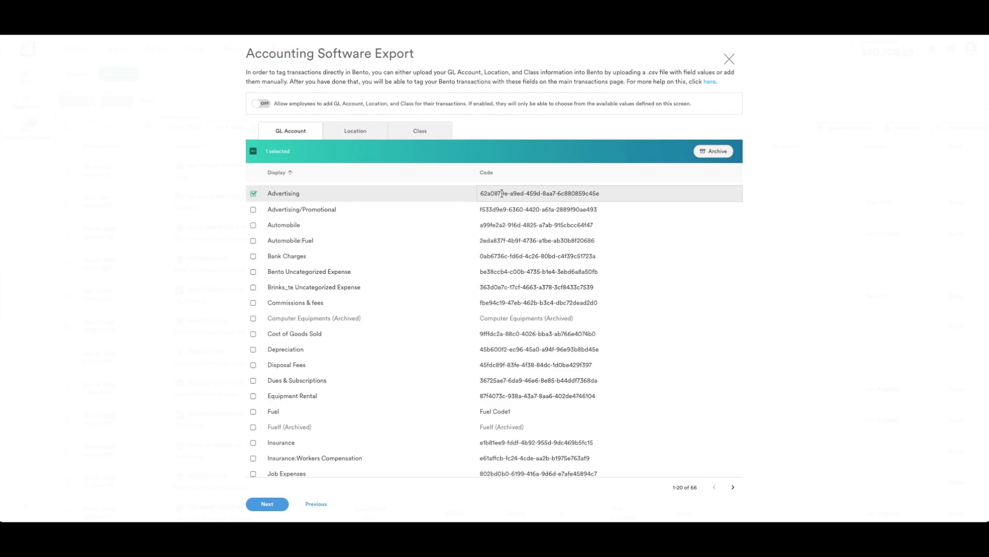
pyautogui.click(253, 195)
# - Switch the permission for employees to add GL Account, Location, and Class on and back off
pyautogui.click(264, 105)
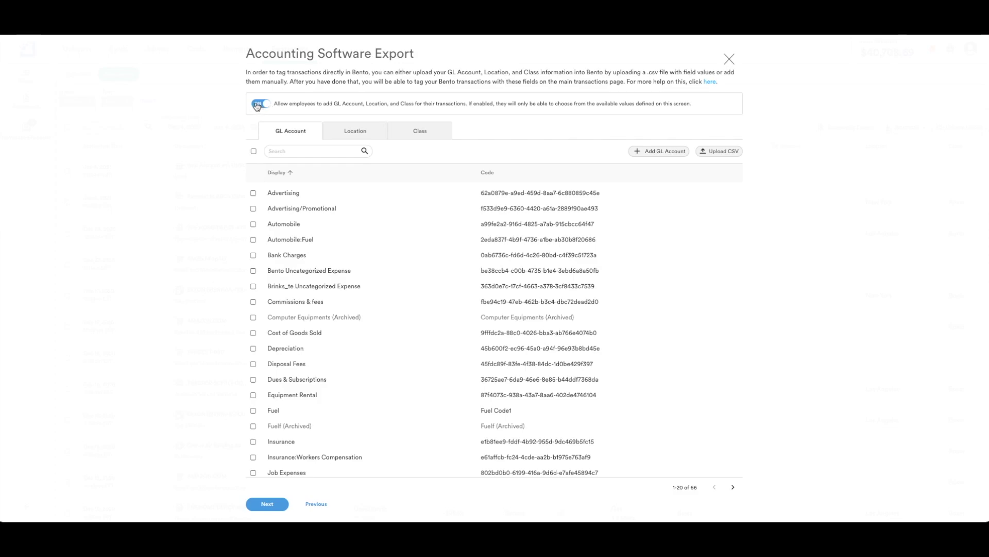
pyautogui.click(257, 107)
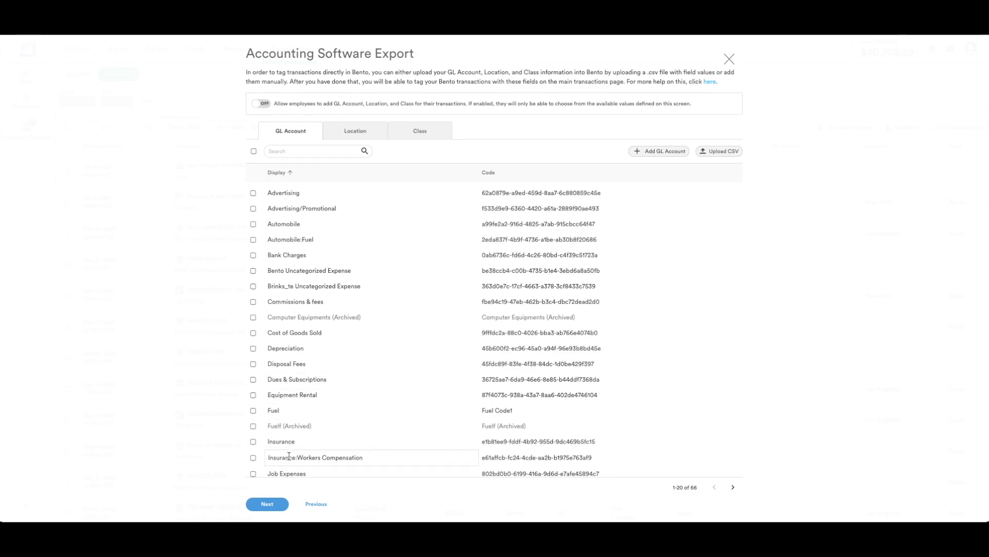
# - Finish the GL account setup by continuing to the export page, and return to the transactions list
pyautogui.scroll(-1, 289, 456)
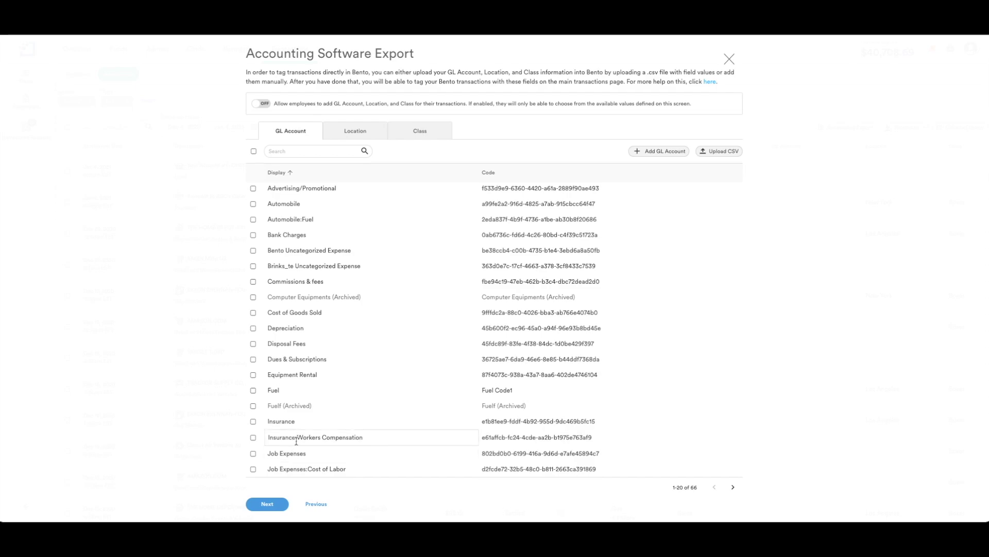
pyautogui.click(274, 504)
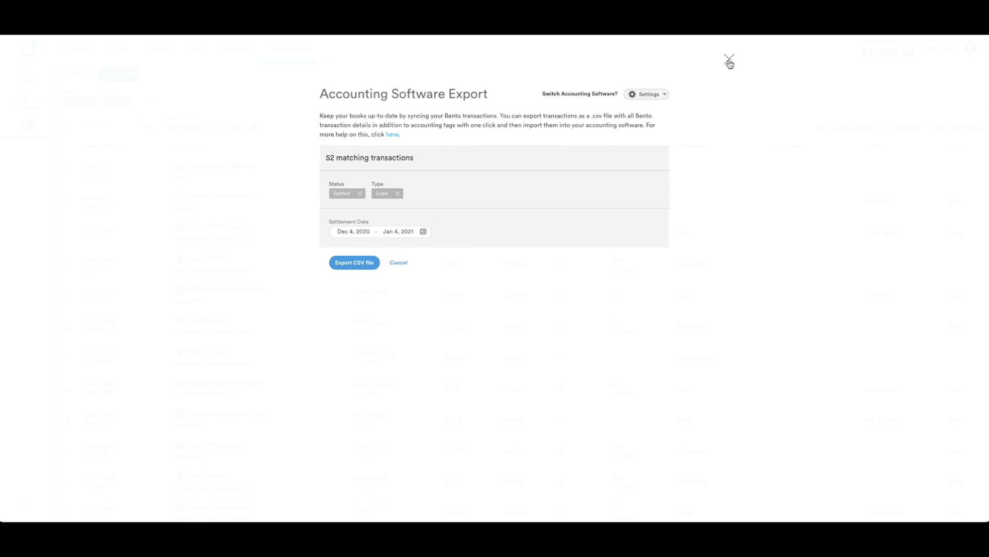
pyautogui.click(729, 61)
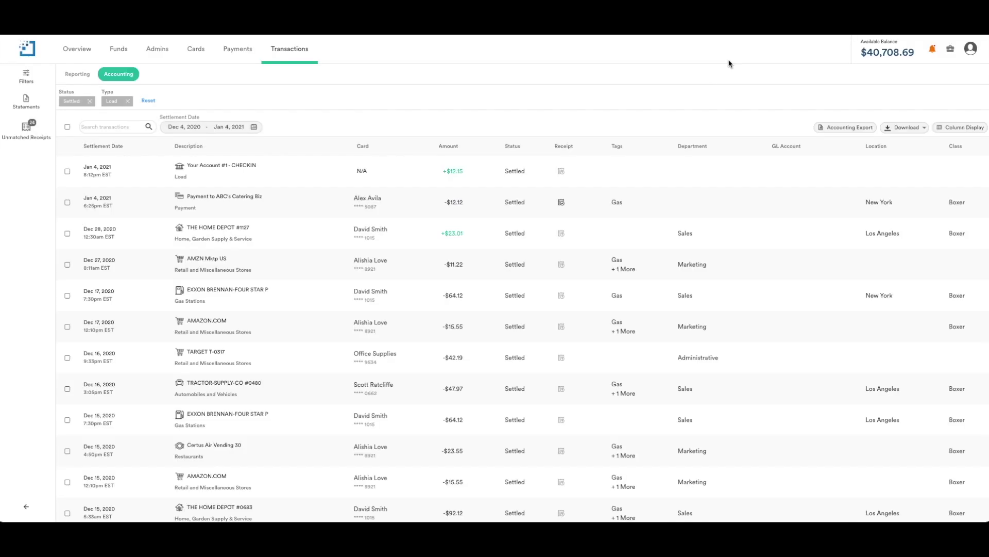
# - Reopen the accounting export to view where custom fields can be edited, and close it without changes
pyautogui.click(841, 129)
pyautogui.click(647, 94)
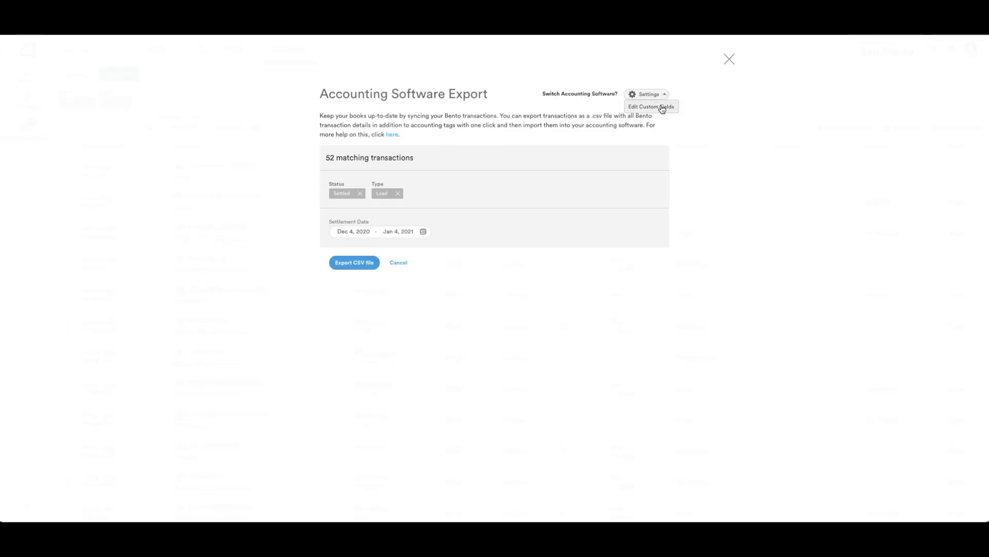
pyautogui.click(729, 60)
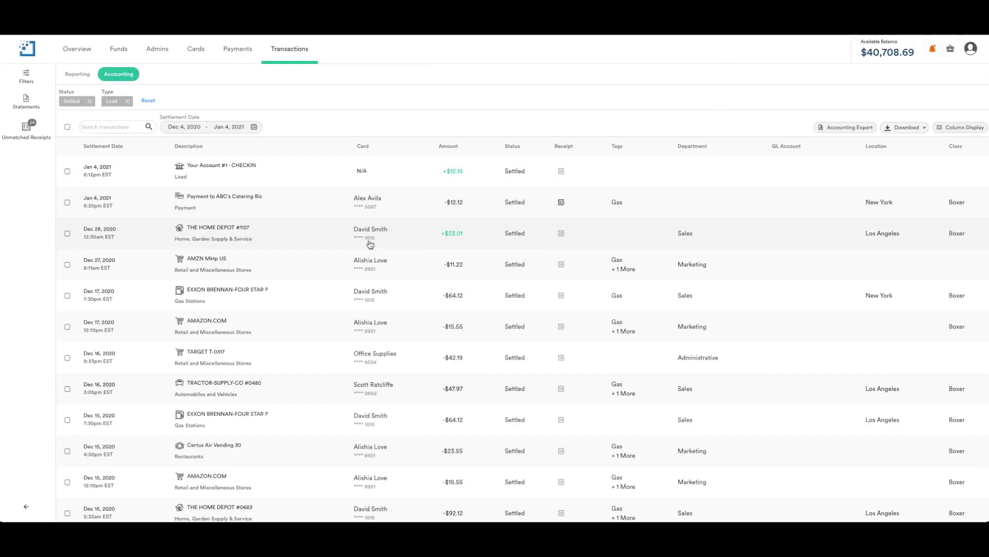
# - View the settlement date range options and the list of displayable transaction columns without changing them
pyautogui.click(255, 128)
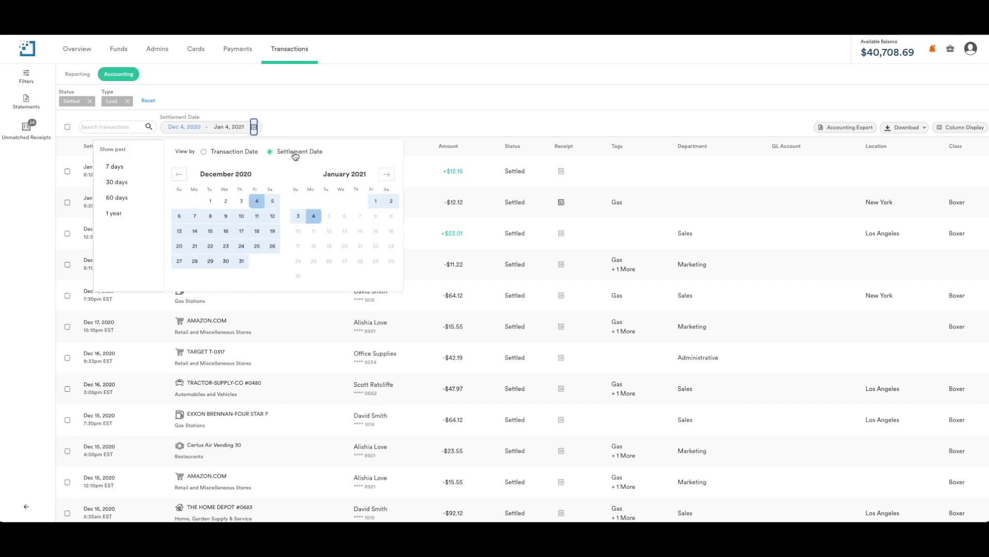
pyautogui.click(954, 132)
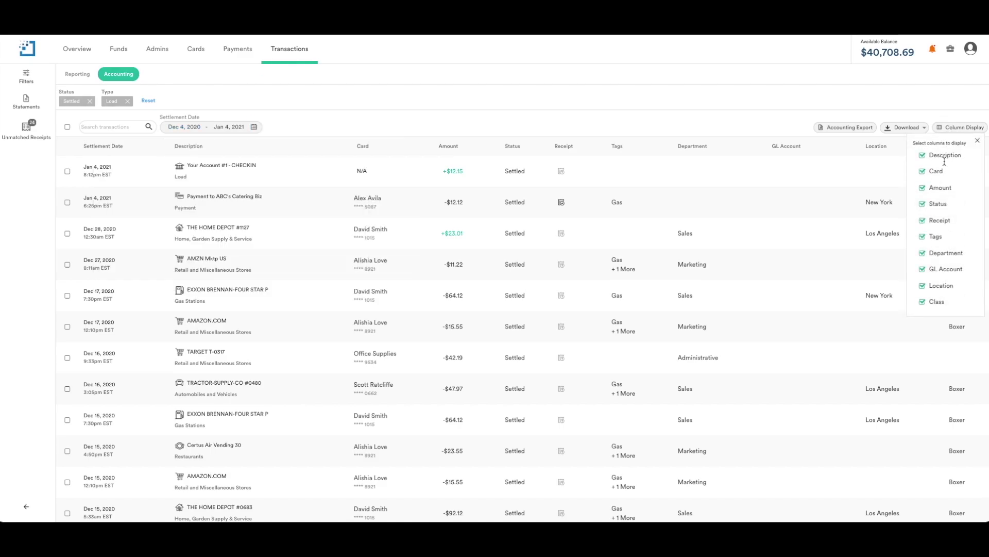
pyautogui.click(944, 130)
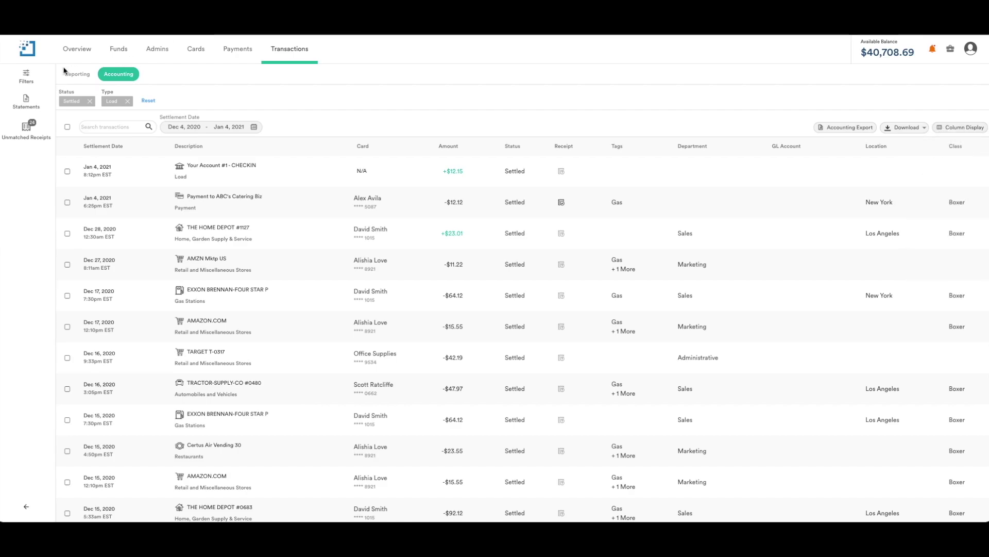
# - Filter the transactions to those with No Assigned GL Account, keeping the Settled and Load filters
pyautogui.click(25, 79)
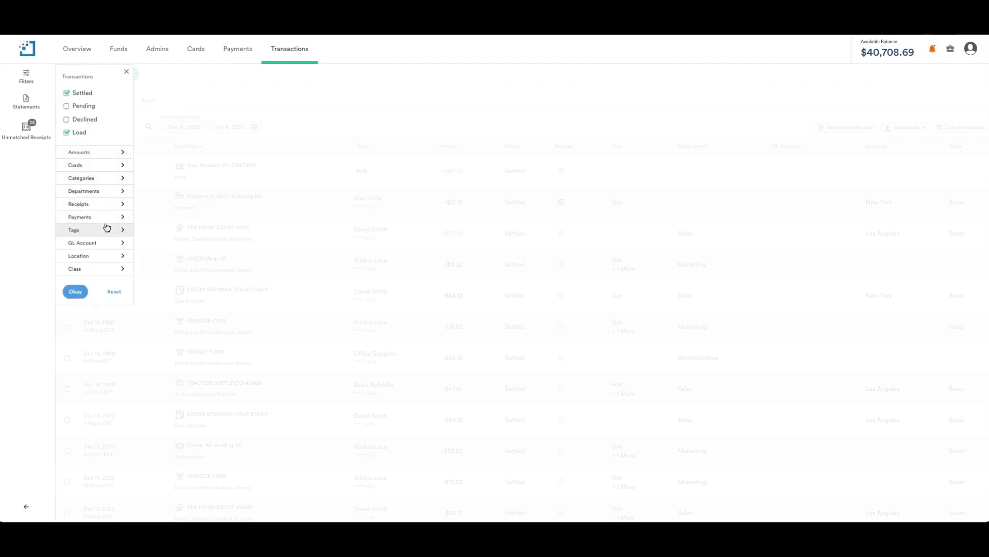
pyautogui.click(123, 244)
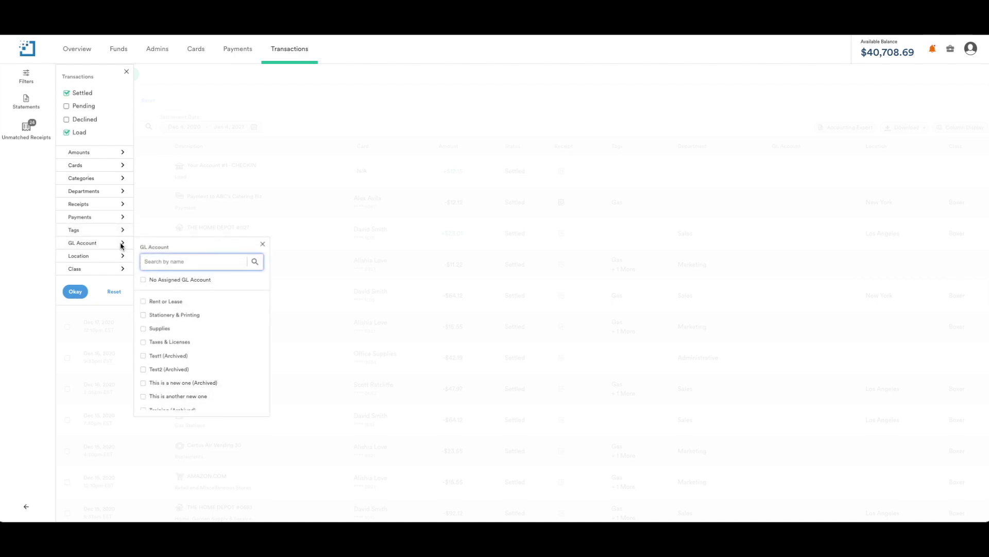
pyautogui.click(144, 280)
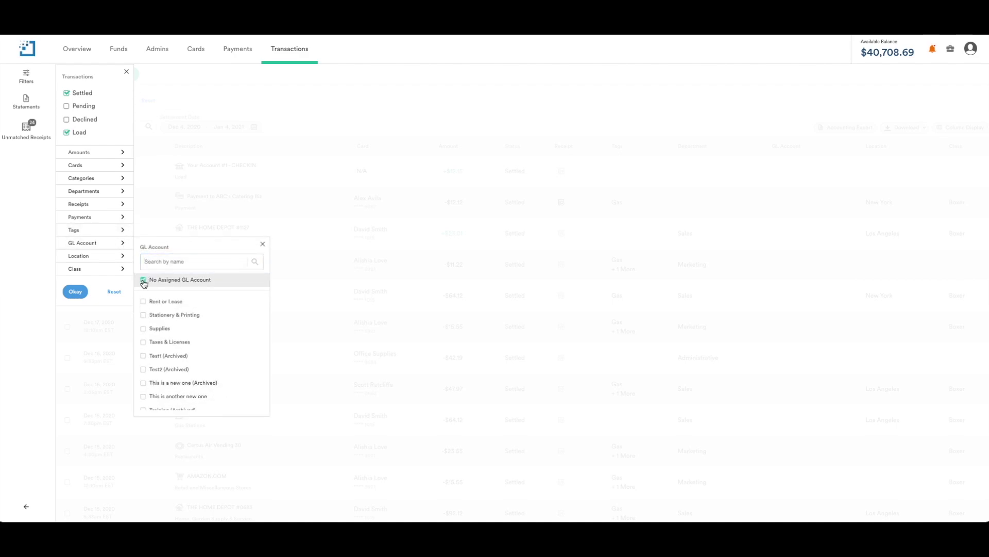
pyautogui.scroll(-5, 168, 361)
pyautogui.scroll(5, 170, 366)
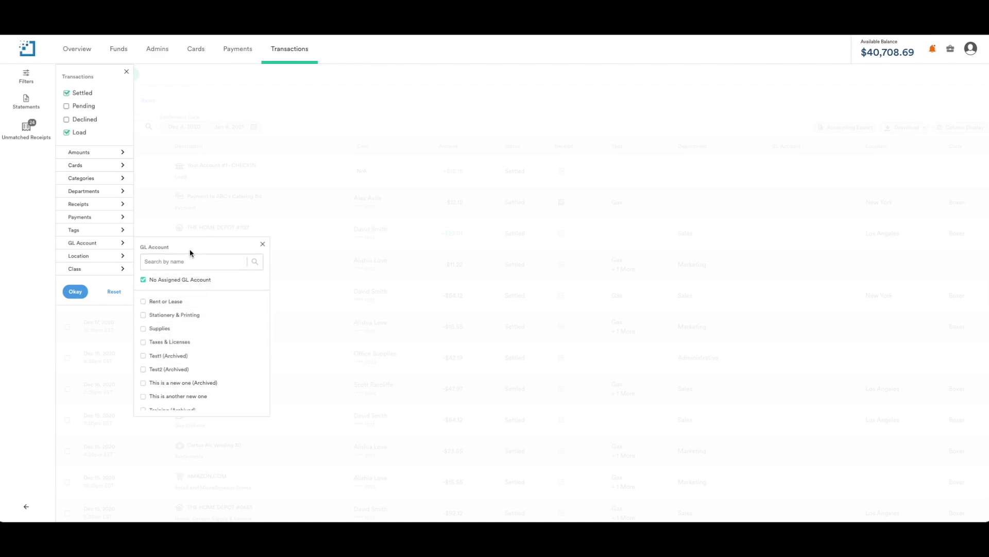
pyautogui.click(76, 293)
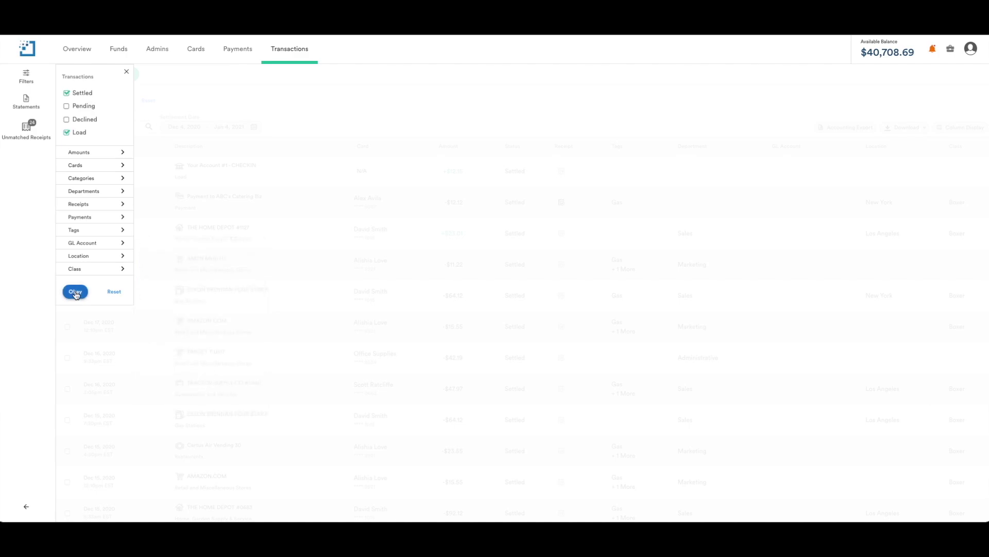
pyautogui.click(76, 292)
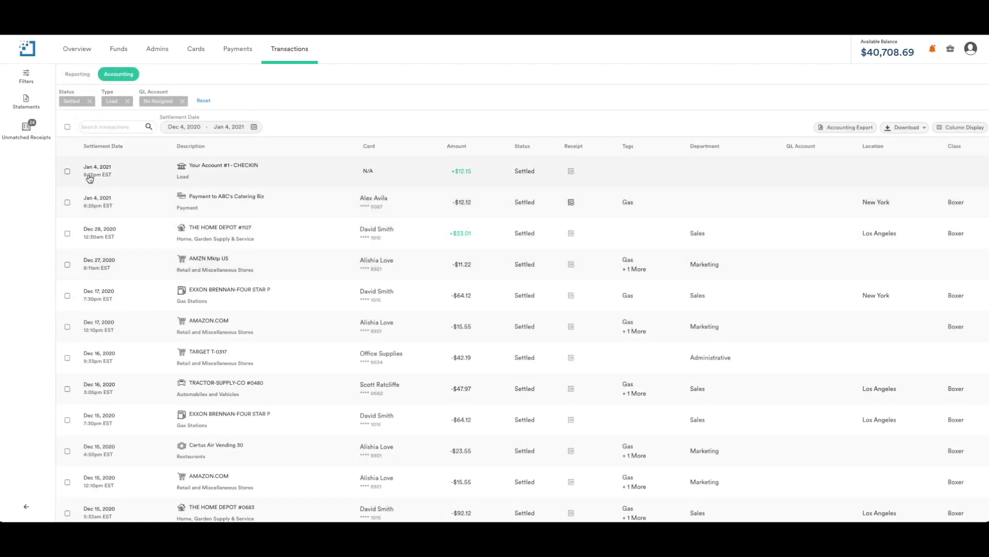
# - Select all filtered transactions on the page and set their GL account to Miscellaneous
pyautogui.click(68, 127)
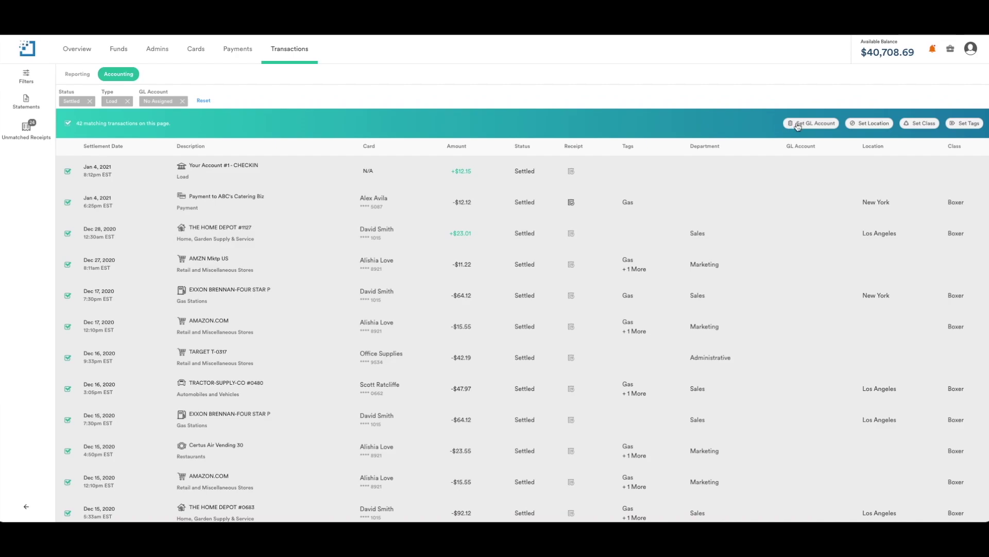
pyautogui.click(815, 124)
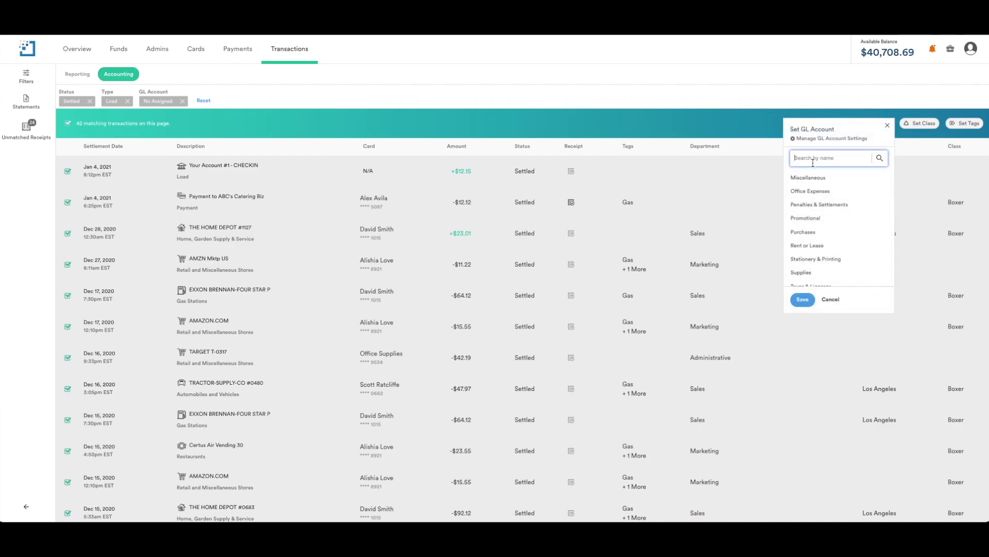
pyautogui.click(812, 180)
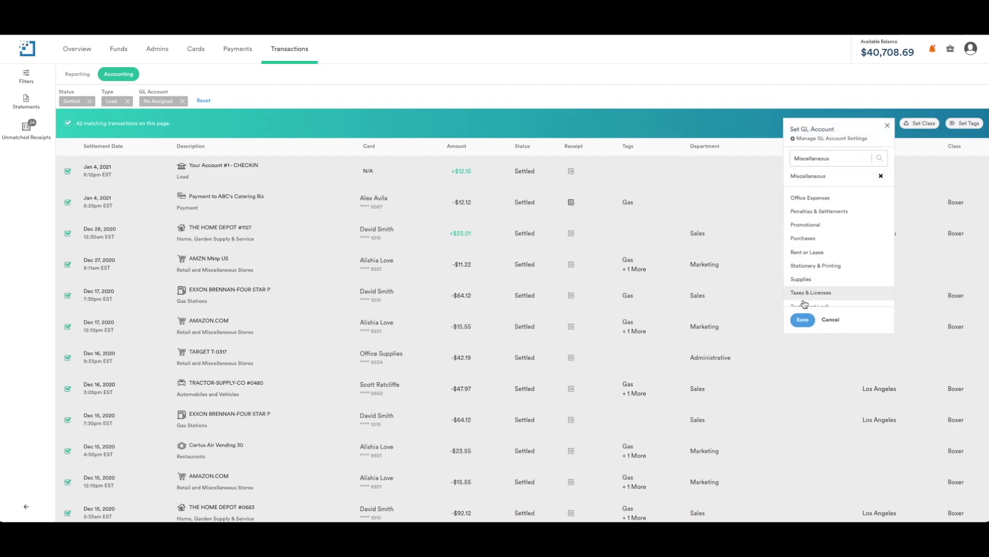
pyautogui.click(804, 320)
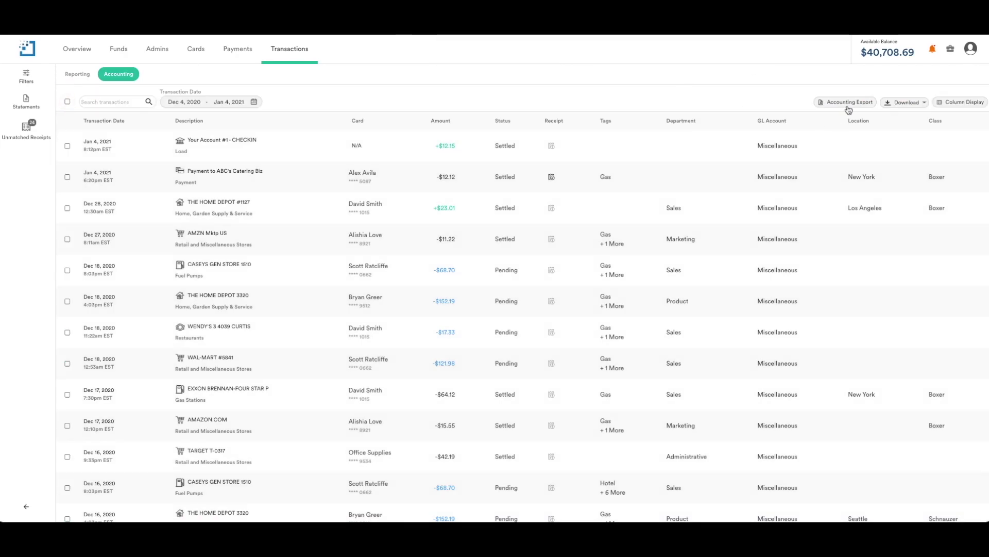
# - Review the accounting export page and its custom field settings option, and close it without exporting
pyautogui.click(847, 103)
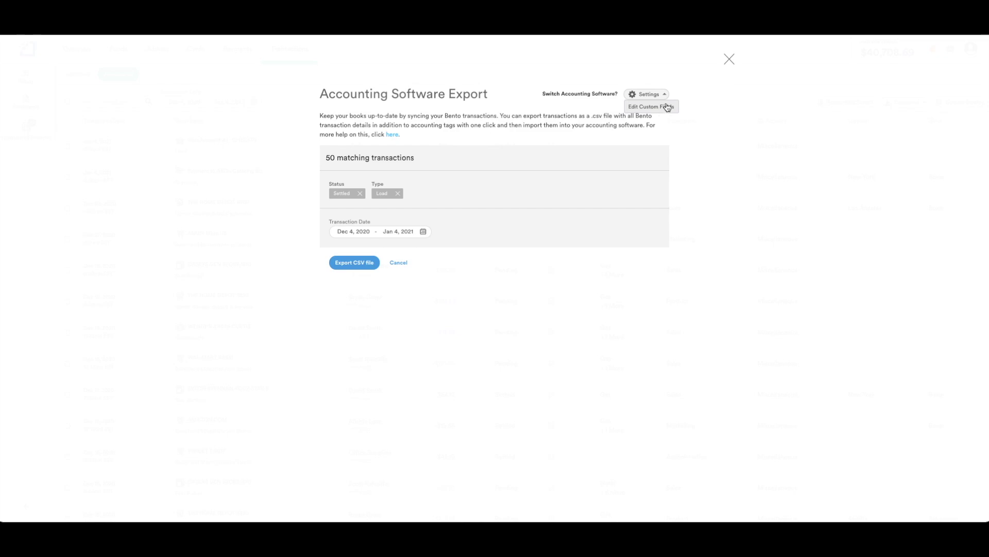
pyautogui.click(731, 61)
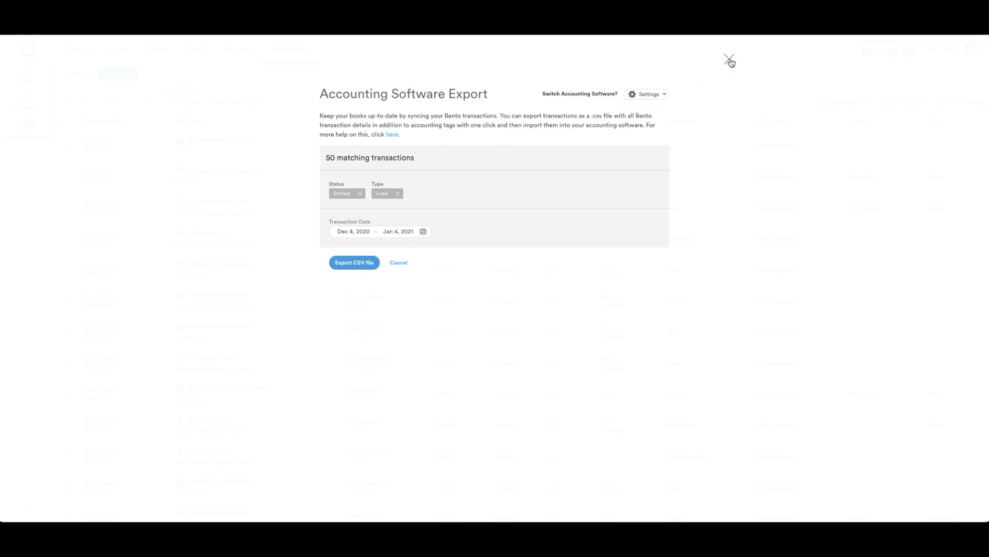
pyautogui.click(731, 62)
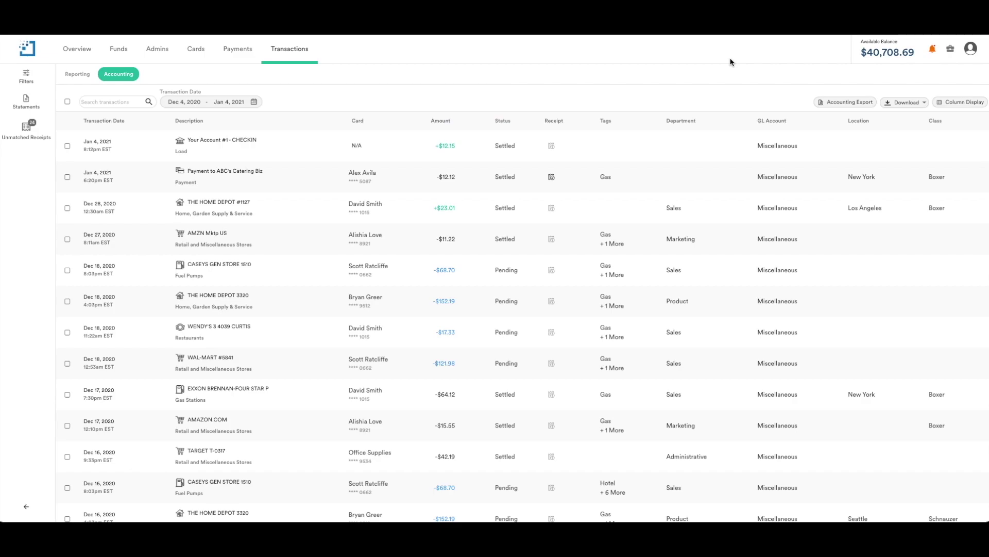